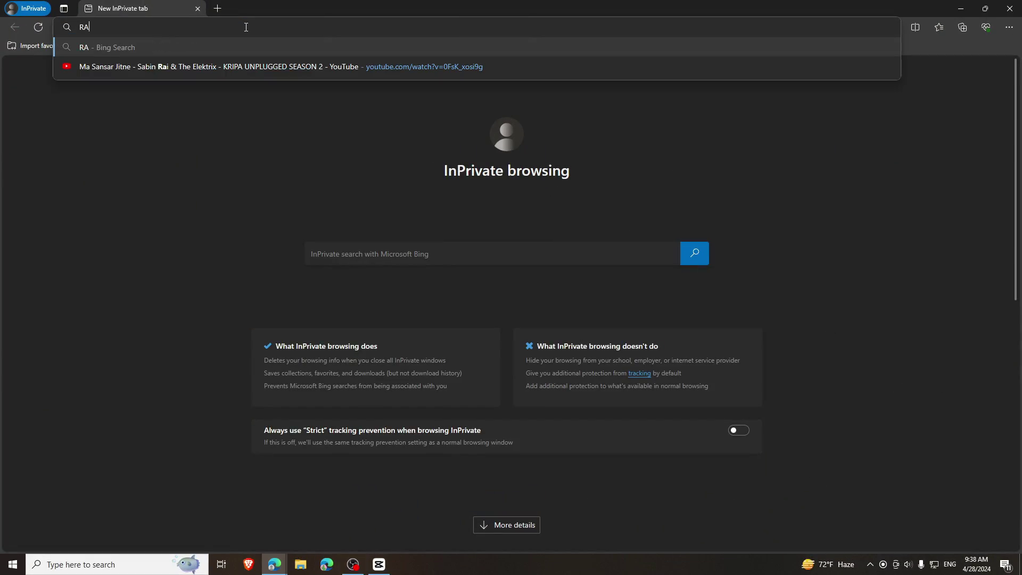
Step: Search the web for RAZER CORTEX and open its page on the Razer website
{"action": "type", "text": "ER CORT"}
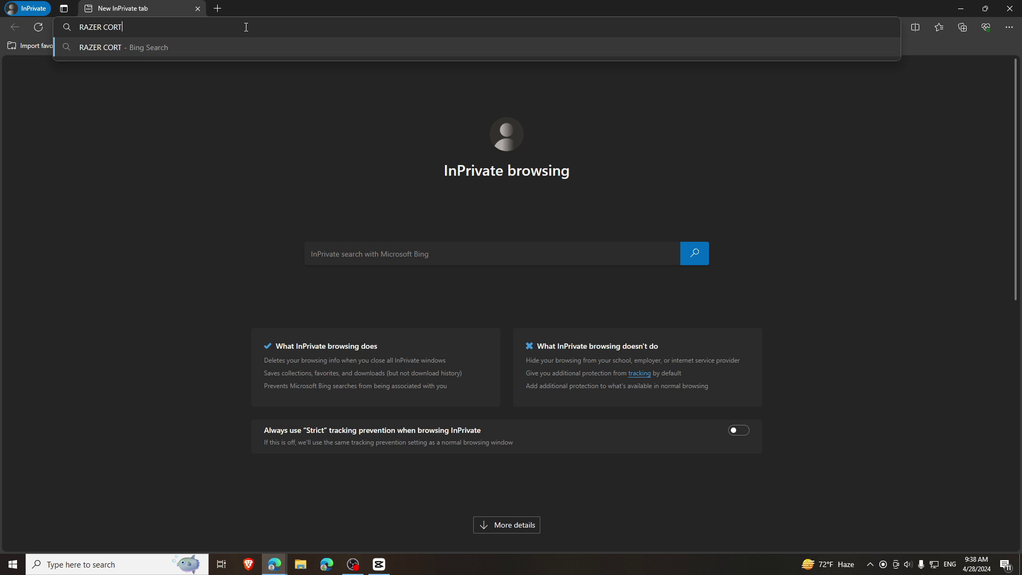
{"action": "type", "text": "EX"}
{"action": "key", "text": "Return"}
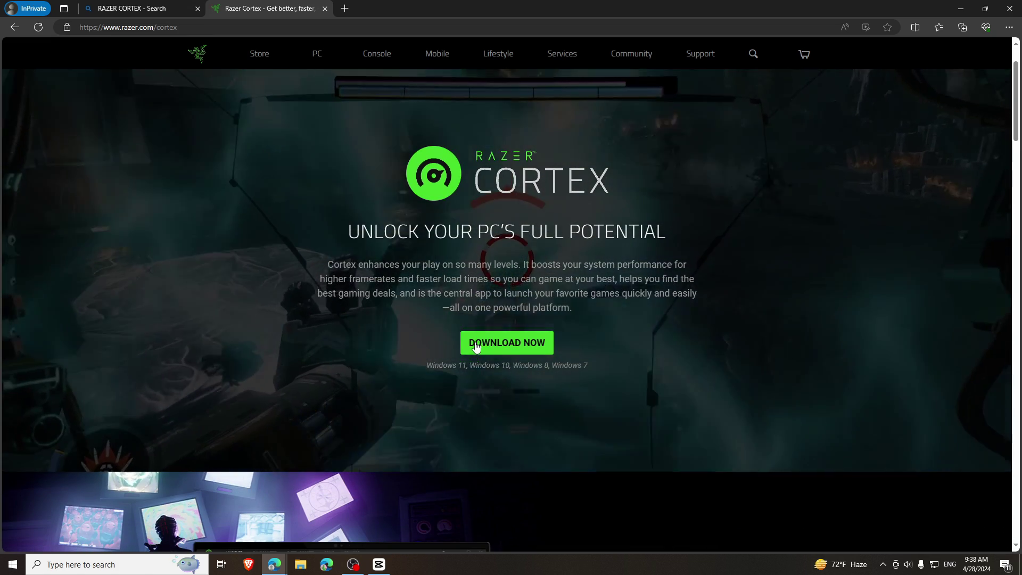
Step: Search the web for PC MANAGER in a separate browser tab
{"action": "left_click", "coordinate": [344, 9]}
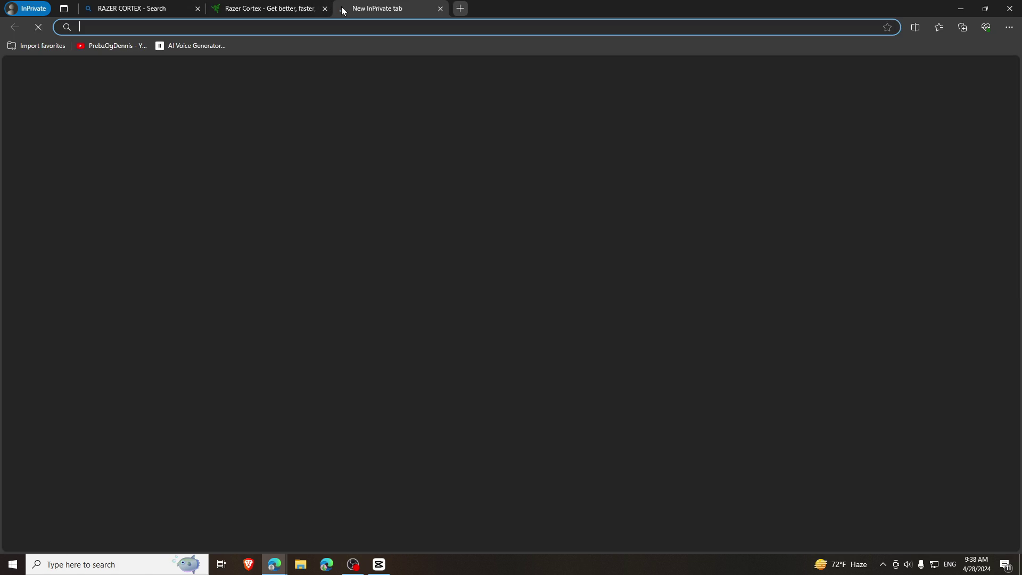
{"action": "type", "text": "PC"}
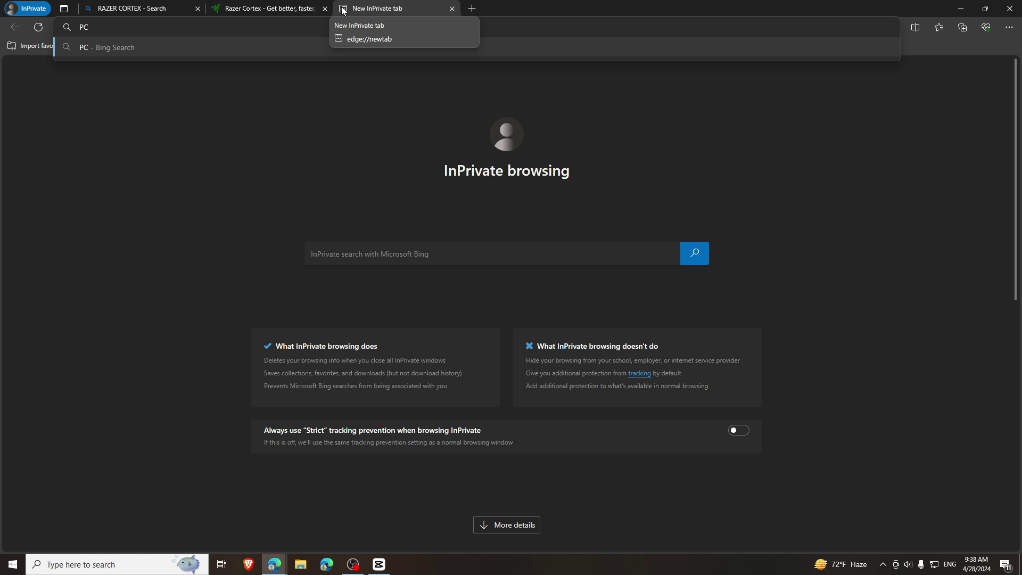
{"action": "type", "text": " MANAGER"}
{"action": "key", "text": "Return"}
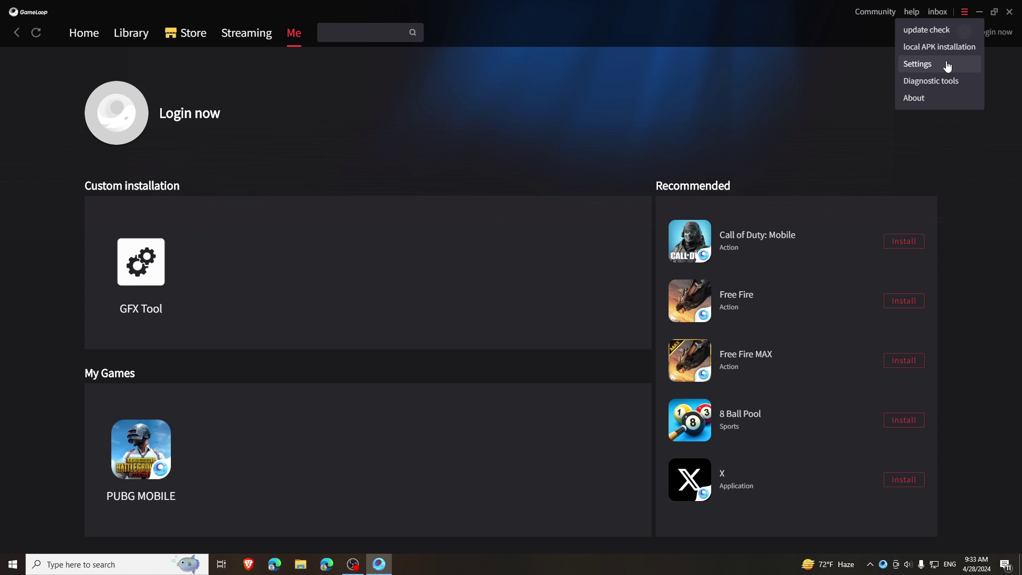
Step: Switch to GameLoop, open its settings and set the engine's anti-aliasing to Off
{"action": "left_click", "coordinate": [945, 64]}
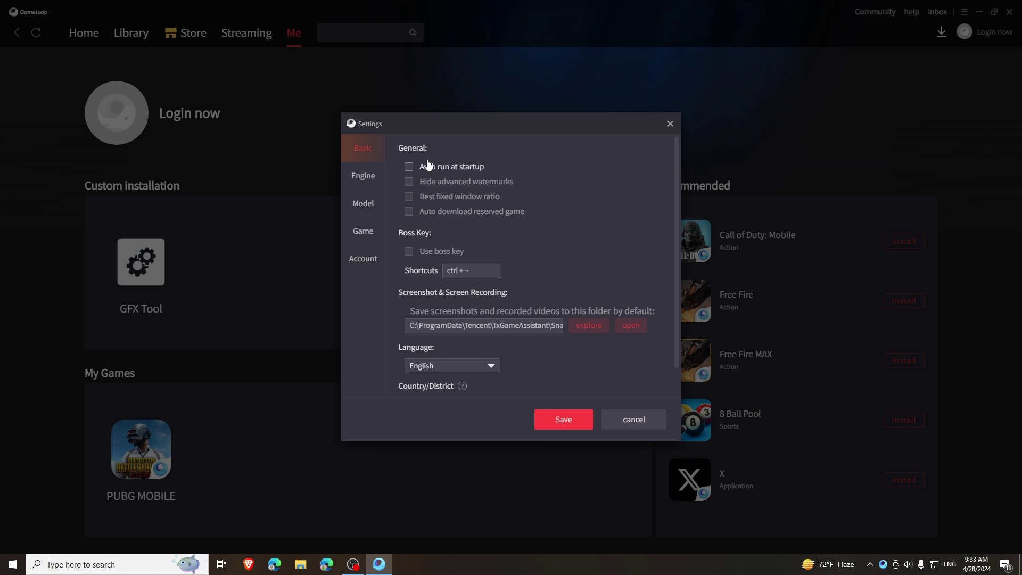
{"action": "scroll", "coordinate": [570, 223], "scroll_direction": "down", "scroll_amount": 1}
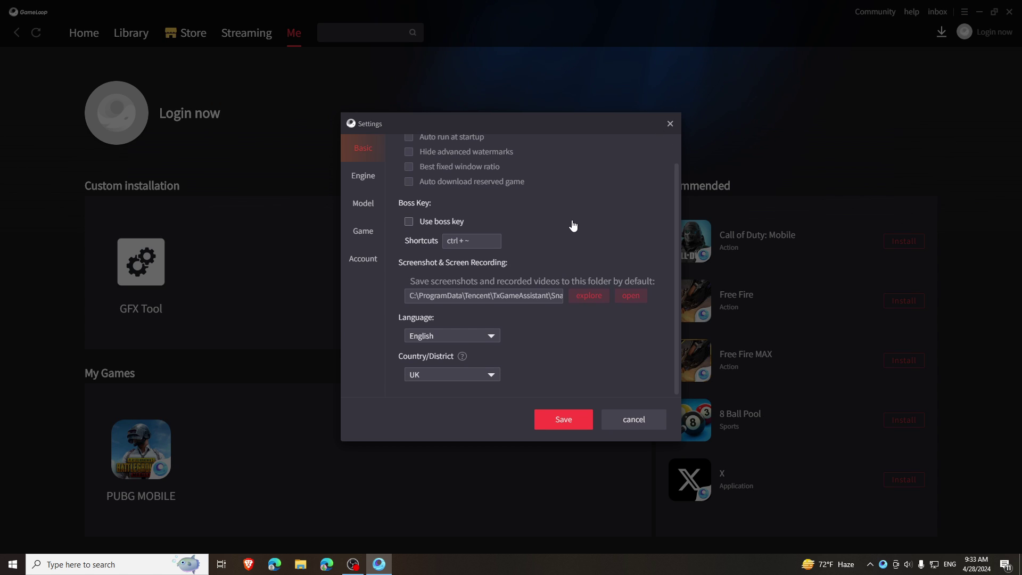
{"action": "left_click", "coordinate": [377, 179]}
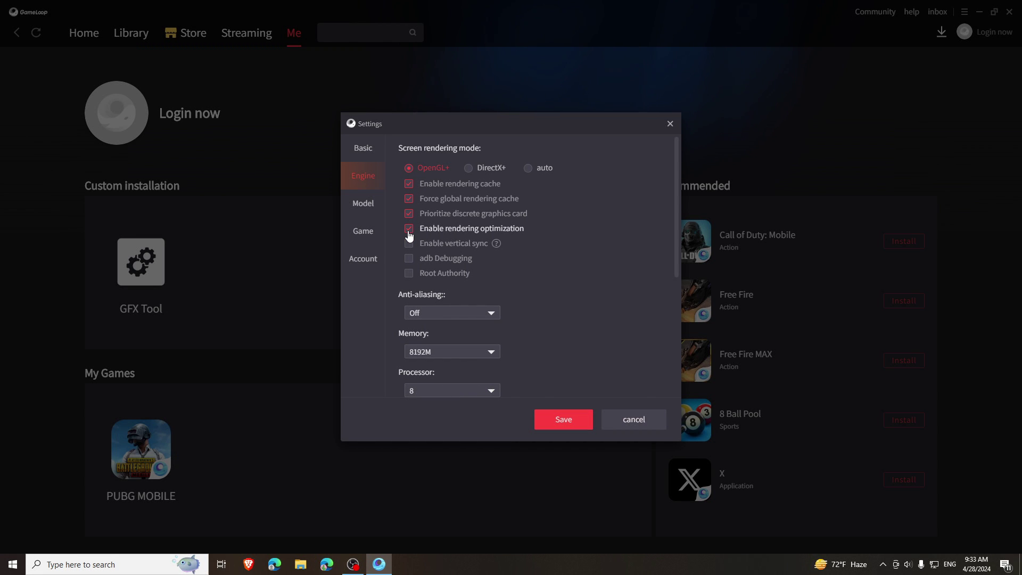
{"action": "scroll", "coordinate": [602, 233], "scroll_direction": "down", "scroll_amount": 2}
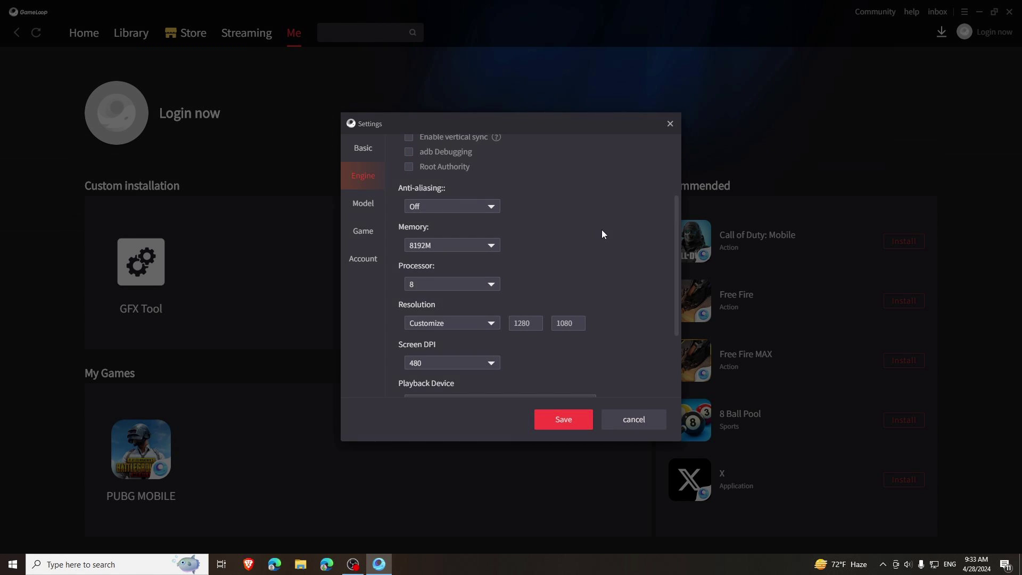
{"action": "left_click", "coordinate": [446, 207]}
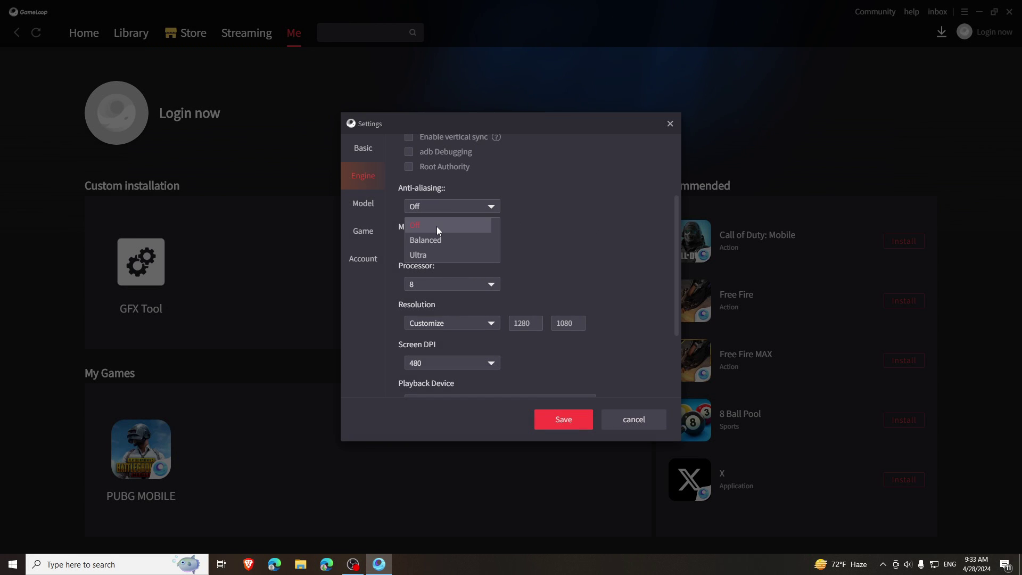
{"action": "left_click", "coordinate": [436, 226]}
Step: Set the engine's memory to 8192M and its processor value to 8
{"action": "left_click", "coordinate": [491, 245]}
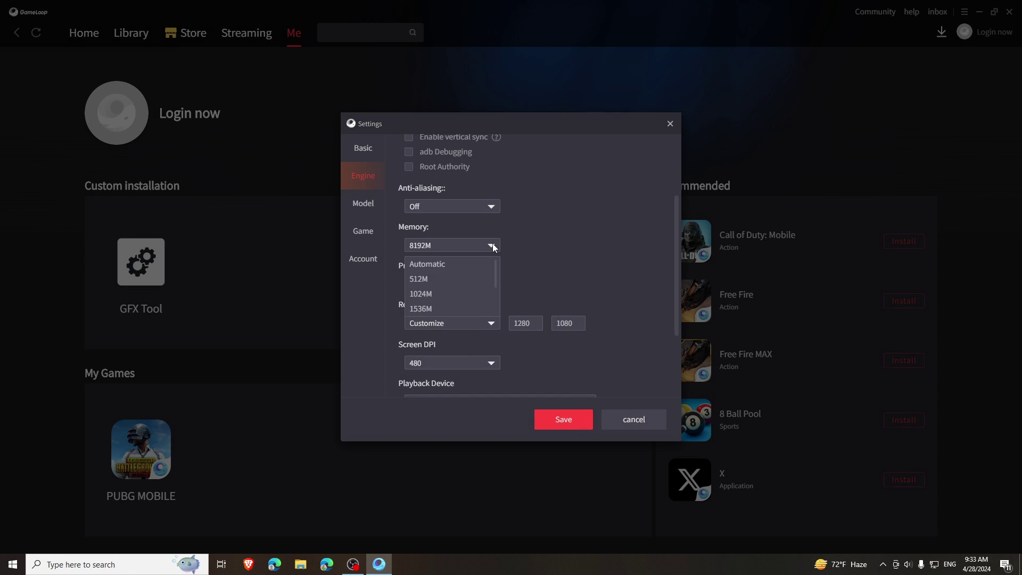
{"action": "scroll", "coordinate": [444, 302], "scroll_direction": "down", "scroll_amount": 1}
{"action": "left_click", "coordinate": [457, 307]}
{"action": "scroll", "coordinate": [550, 240], "scroll_direction": "down", "scroll_amount": 1}
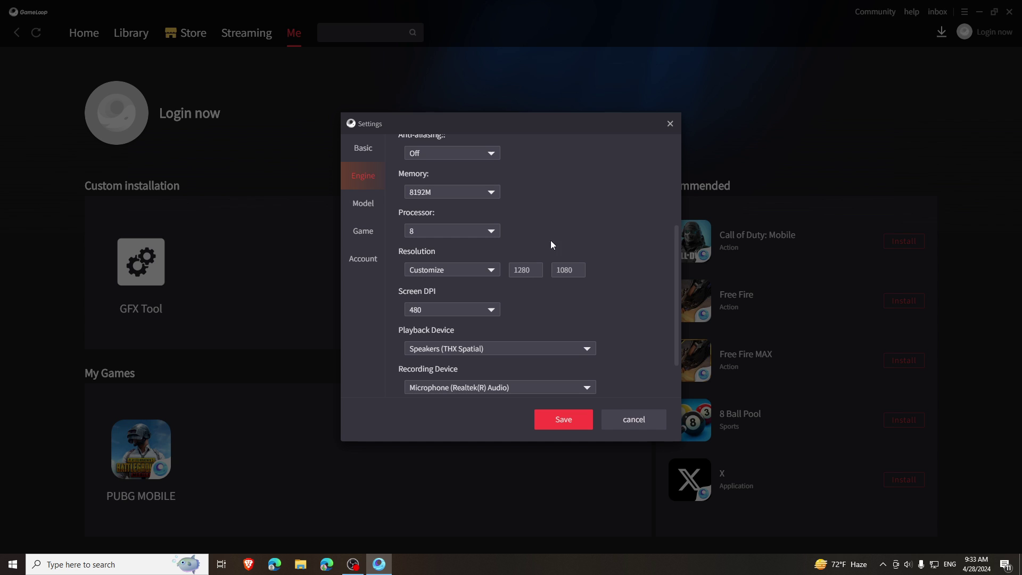
{"action": "left_click", "coordinate": [461, 235]}
{"action": "left_click", "coordinate": [443, 295]}
{"action": "left_click", "coordinate": [467, 193]}
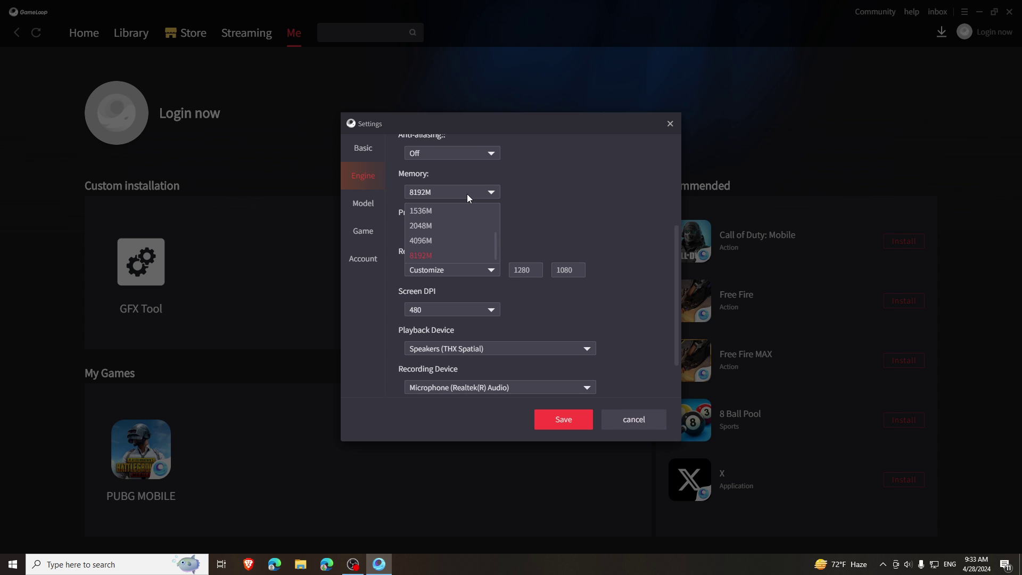
{"action": "left_click", "coordinate": [467, 194]}
Step: Set the engine resolution to Customize with a size of 1280 by 1080
{"action": "scroll", "coordinate": [549, 229], "scroll_direction": "down", "scroll_amount": 1}
{"action": "left_click", "coordinate": [439, 219]}
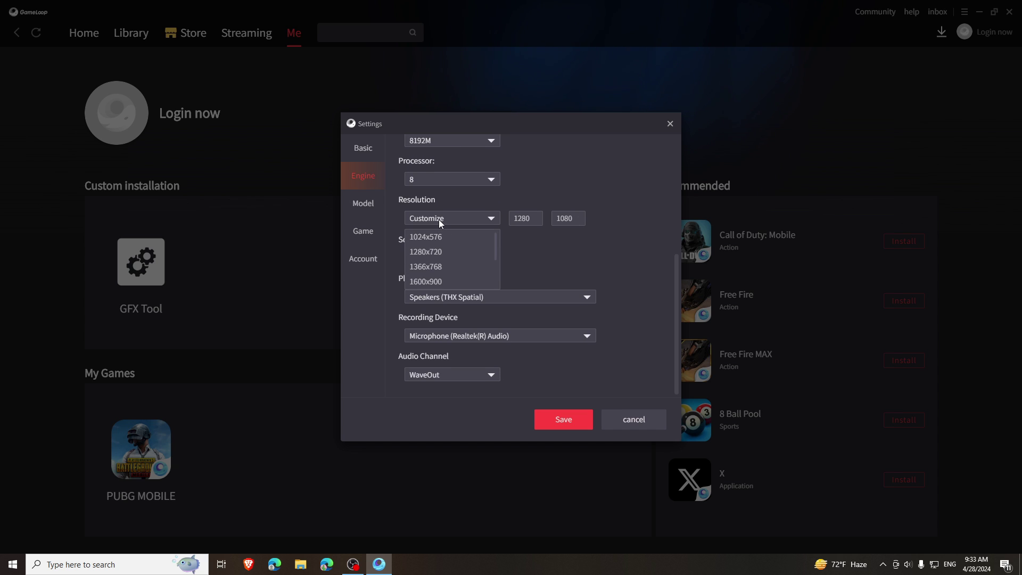
{"action": "scroll", "coordinate": [447, 256], "scroll_direction": "down", "scroll_amount": 2}
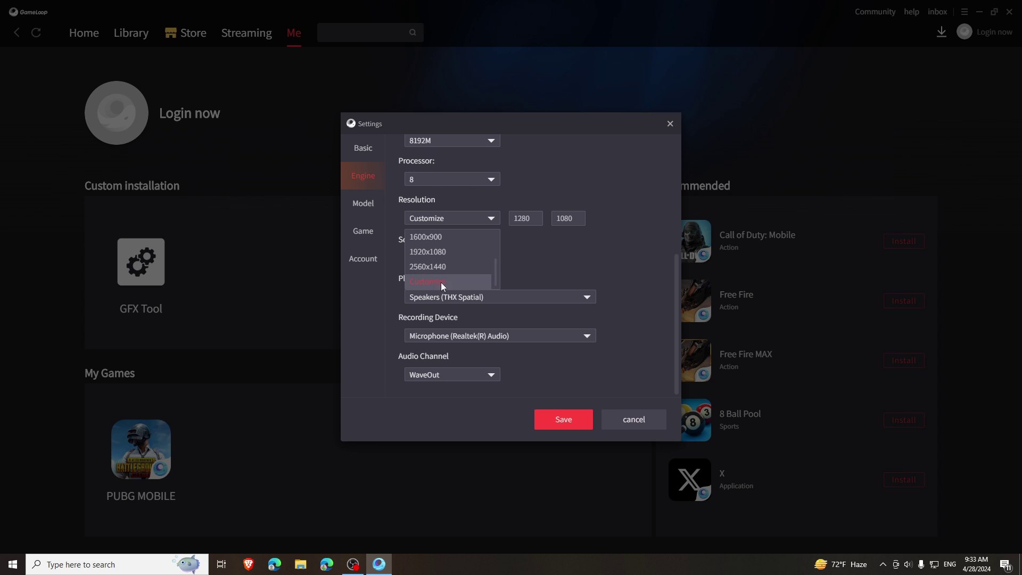
{"action": "left_click", "coordinate": [440, 282]}
{"action": "double_click", "coordinate": [517, 218]}
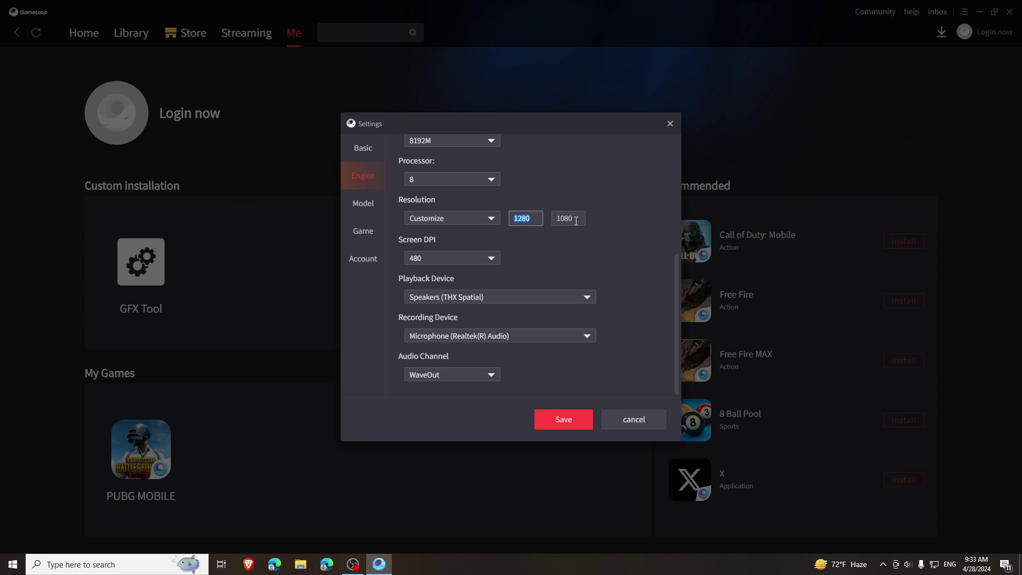
{"action": "left_click_drag", "start_coordinate": [576, 221], "coordinate": [567, 221]}
Step: Set the engine's screen DPI to 480
{"action": "left_click", "coordinate": [476, 259]}
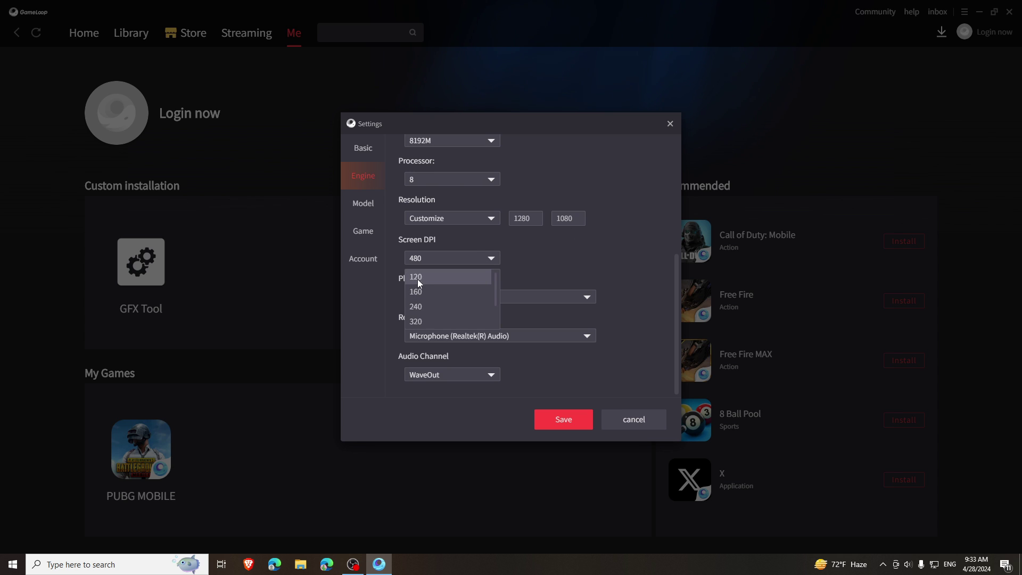
{"action": "scroll", "coordinate": [424, 289], "scroll_direction": "down", "scroll_amount": 1}
{"action": "left_click", "coordinate": [424, 322]}
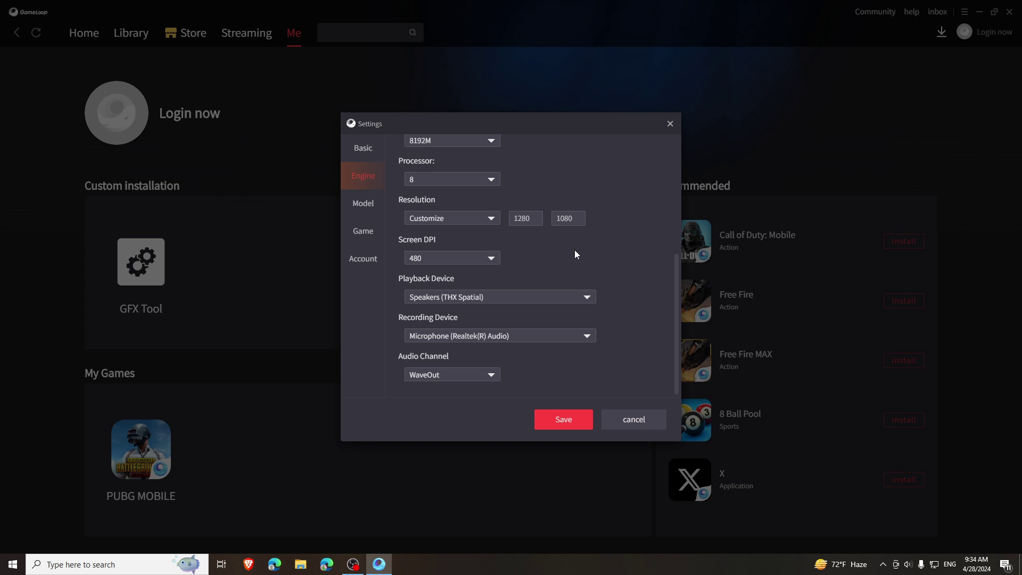
Step: Try the one-key configuration for the custom mobile phone model and return the model to Customize
{"action": "left_click", "coordinate": [369, 206]}
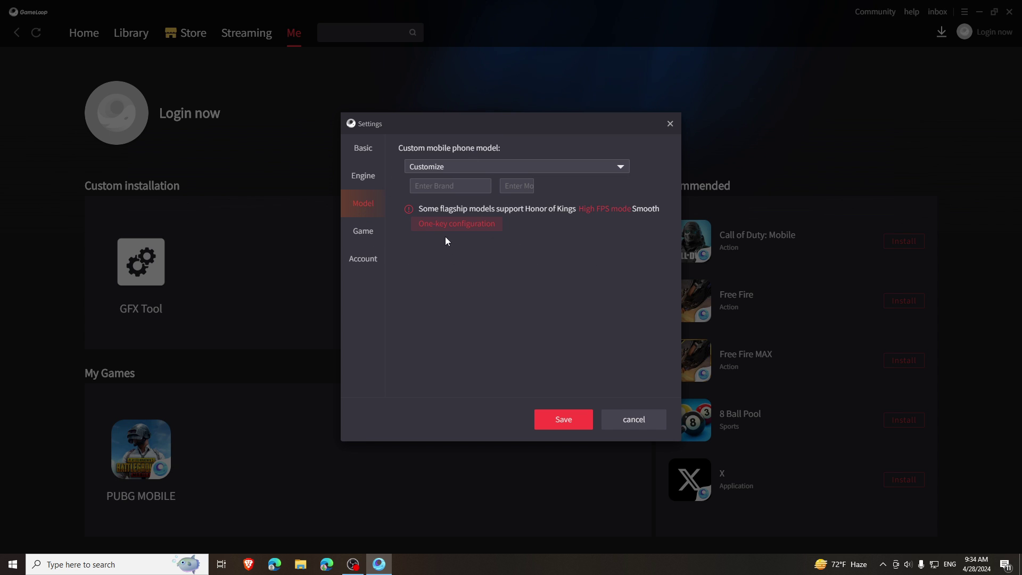
{"action": "left_click", "coordinate": [457, 224]}
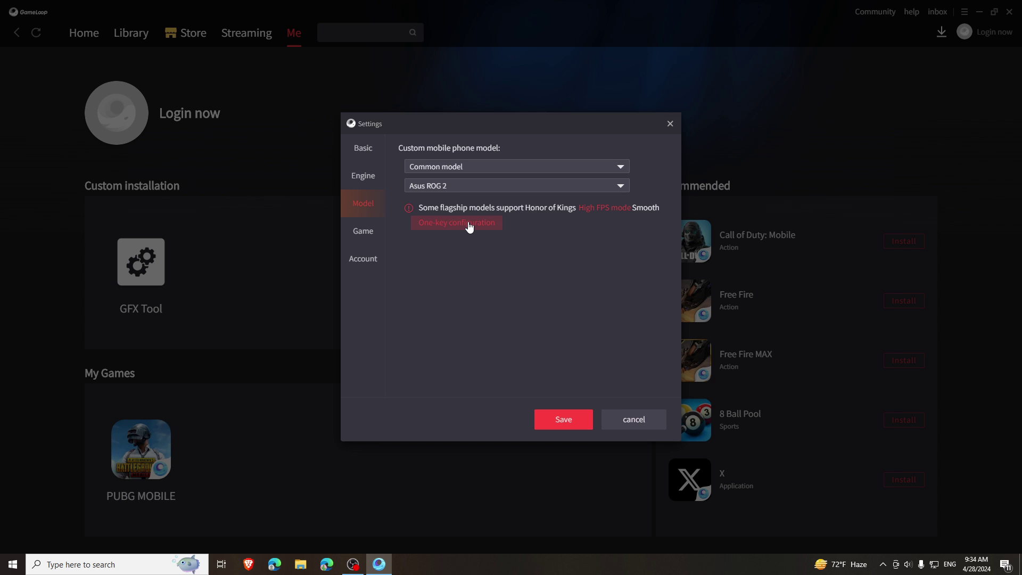
{"action": "left_click", "coordinate": [449, 165]}
{"action": "left_click", "coordinate": [439, 202]}
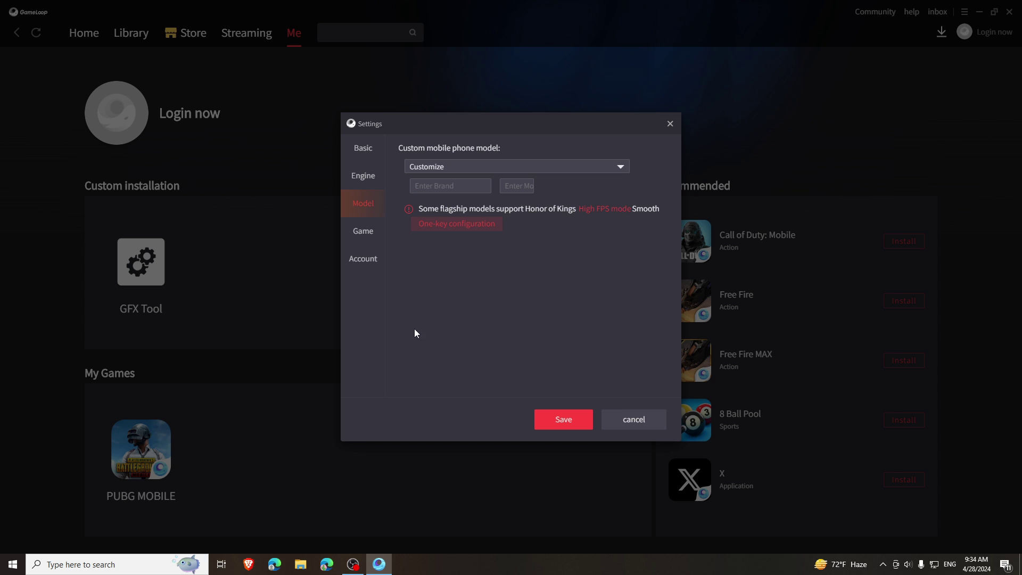
{"action": "left_click", "coordinate": [470, 167]}
{"action": "left_click", "coordinate": [470, 167]}
Step: Set the PUBG MOBILE game definition to HD 1080P, check the account settings and close the settings dialog
{"action": "left_click", "coordinate": [363, 231]}
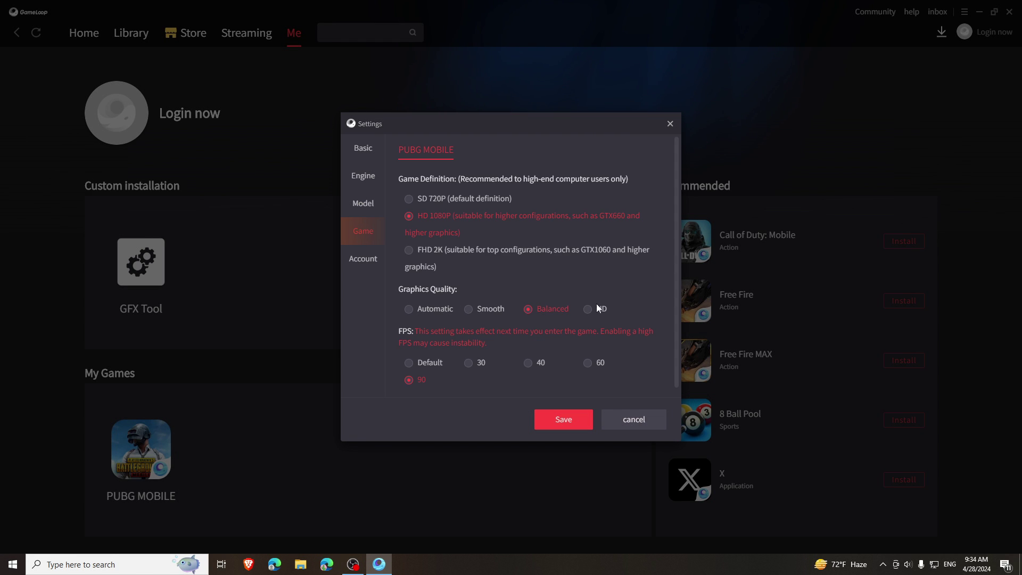
{"action": "left_click", "coordinate": [440, 261]}
{"action": "left_click", "coordinate": [427, 213]}
{"action": "left_click", "coordinate": [426, 199]}
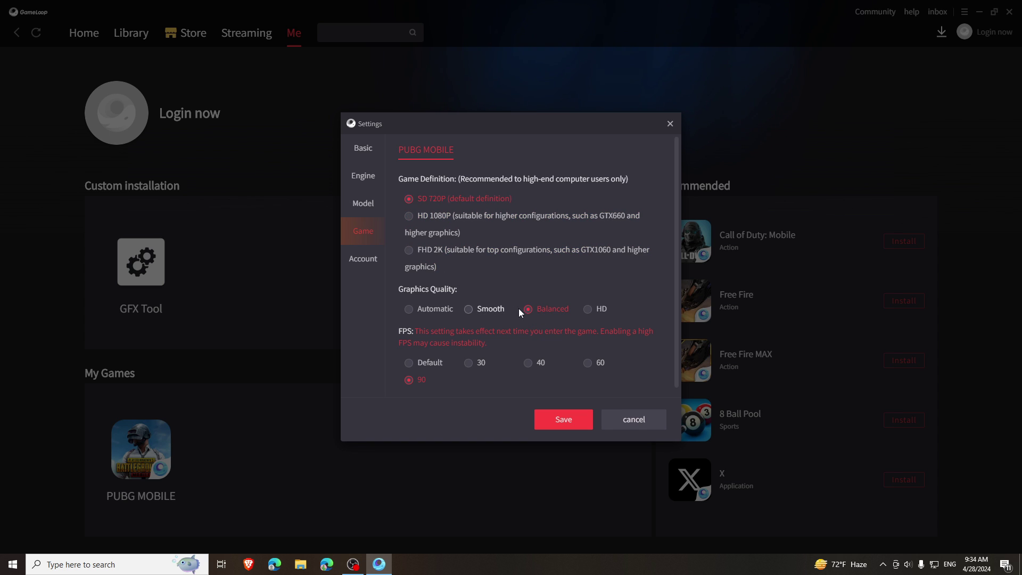
{"action": "left_click", "coordinate": [429, 225]}
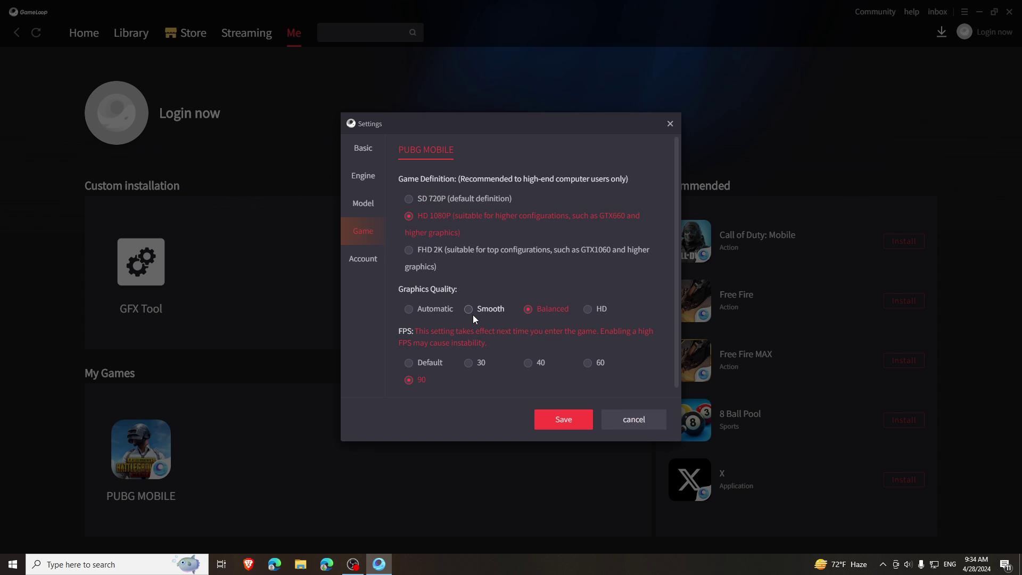
{"action": "left_click", "coordinate": [367, 260]}
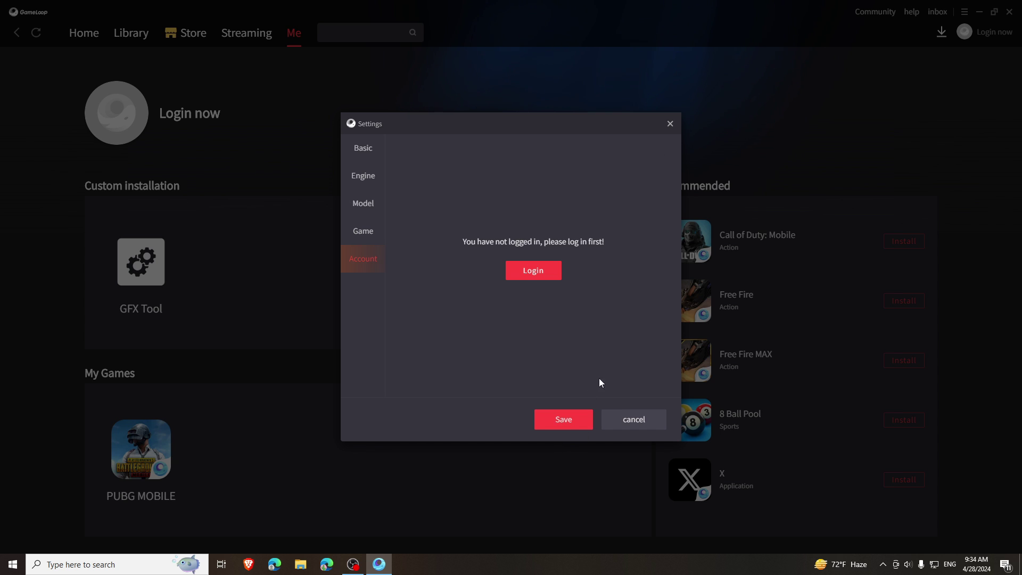
{"action": "left_click", "coordinate": [669, 125]}
Step: Find and open the NVIDIA Control Panel through a Windows search
{"action": "left_click", "coordinate": [12, 564]}
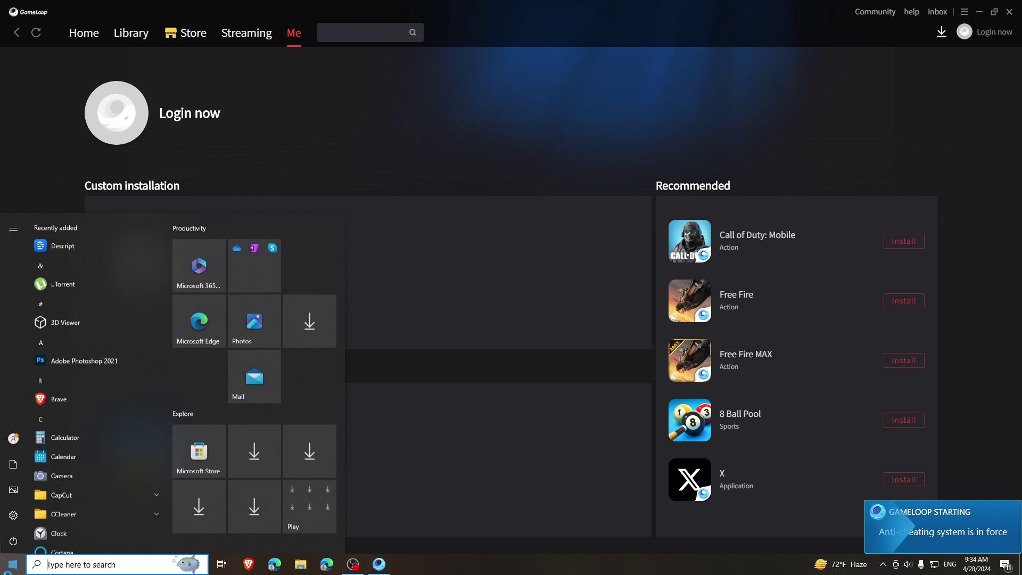
{"action": "type", "text": "NVIDA"}
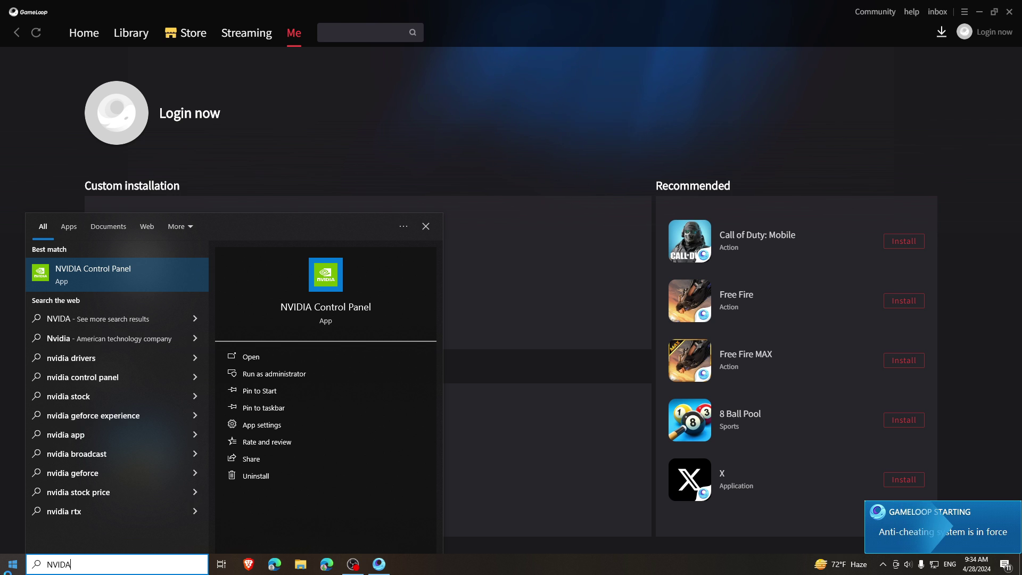
{"action": "key", "text": "Escape"}
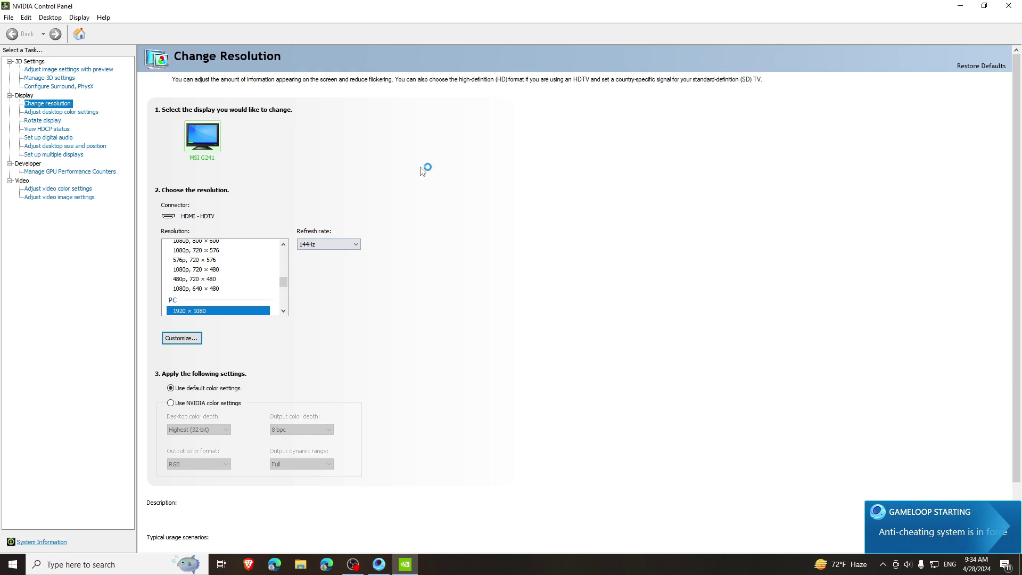
Step: Create and test a custom display resolution of 1280 horizontal pixels by 1080 vertical lines, and close the customization dialogs
{"action": "left_click", "coordinate": [182, 338]}
{"action": "left_click", "coordinate": [425, 387]}
{"action": "type", "text": "12"}
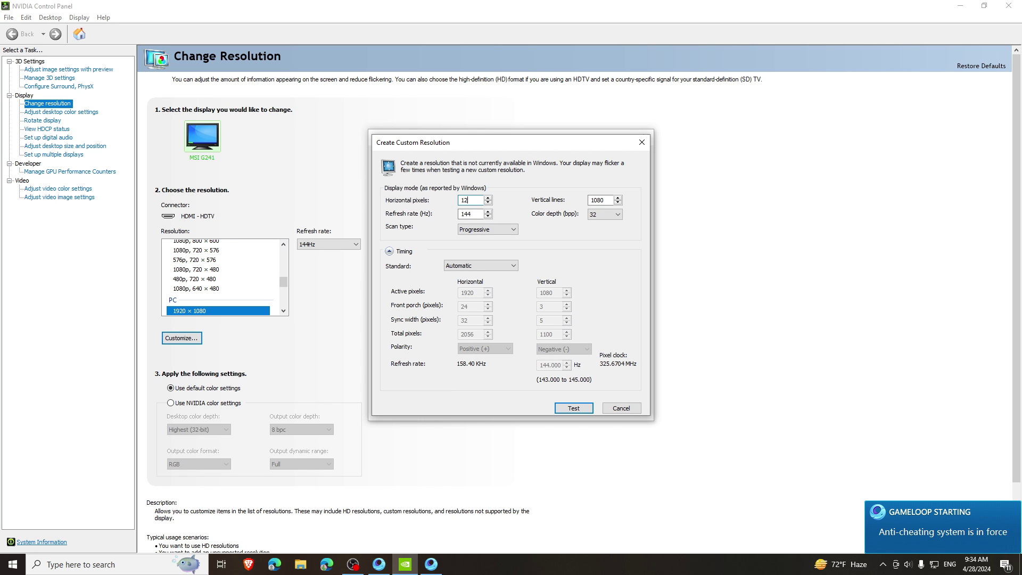
{"action": "type", "text": "80"}
{"action": "double_click", "coordinate": [595, 201]}
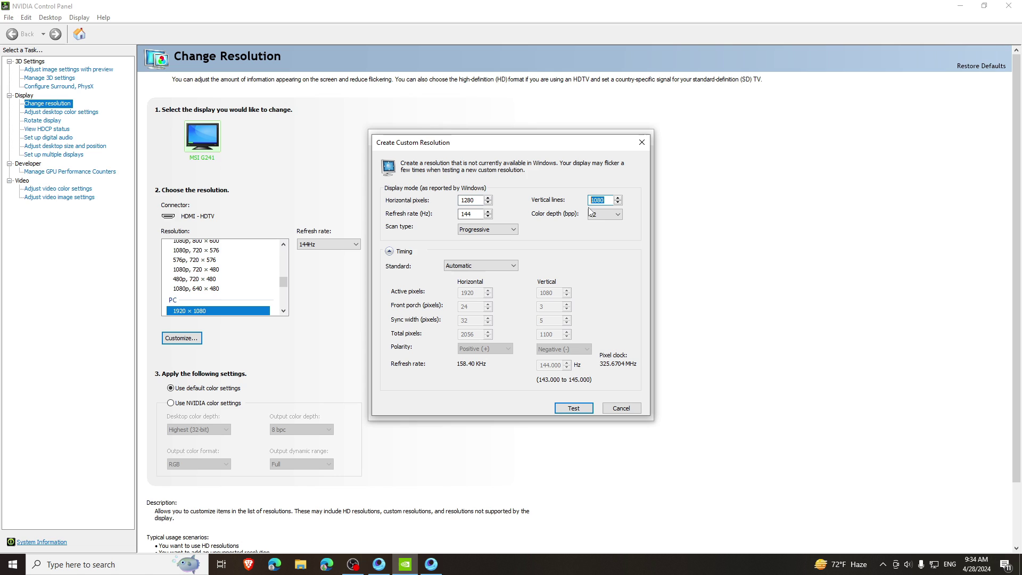
{"action": "type", "text": "1080"}
{"action": "left_click", "coordinate": [574, 408]}
{"action": "left_click", "coordinate": [601, 310]}
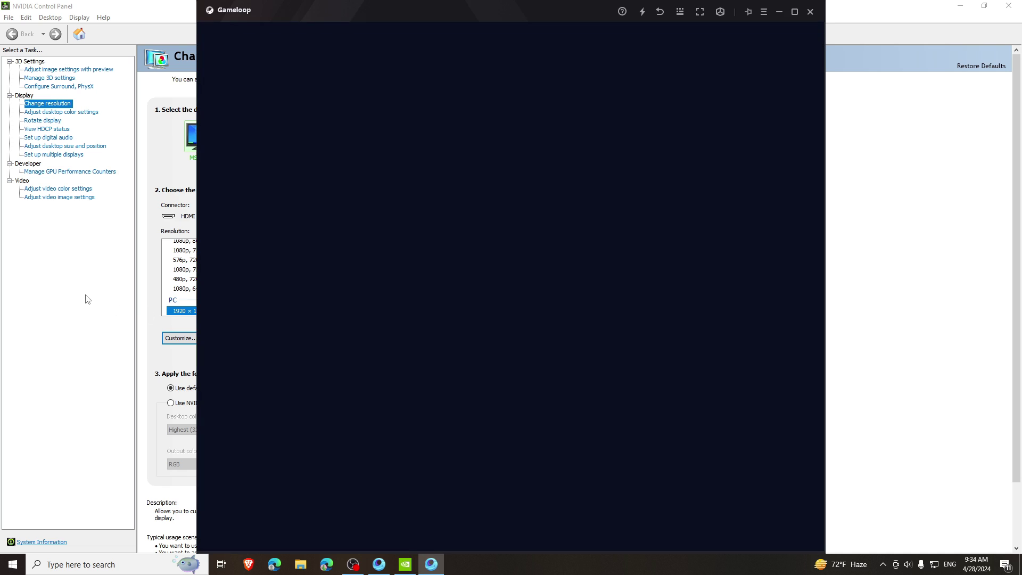
{"action": "left_click", "coordinate": [84, 328]}
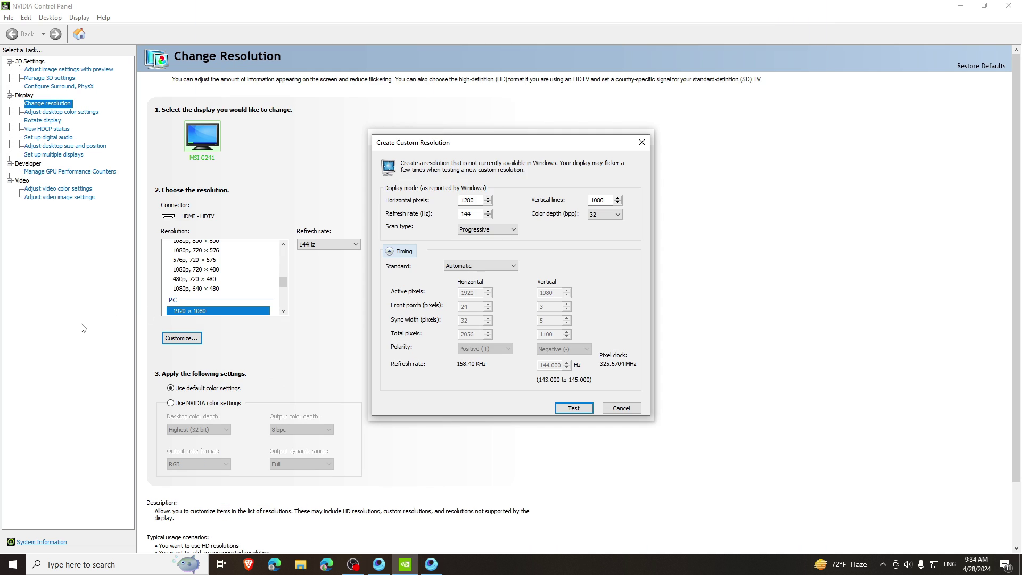
{"action": "left_click", "coordinate": [642, 142]}
{"action": "left_click", "coordinate": [647, 136]}
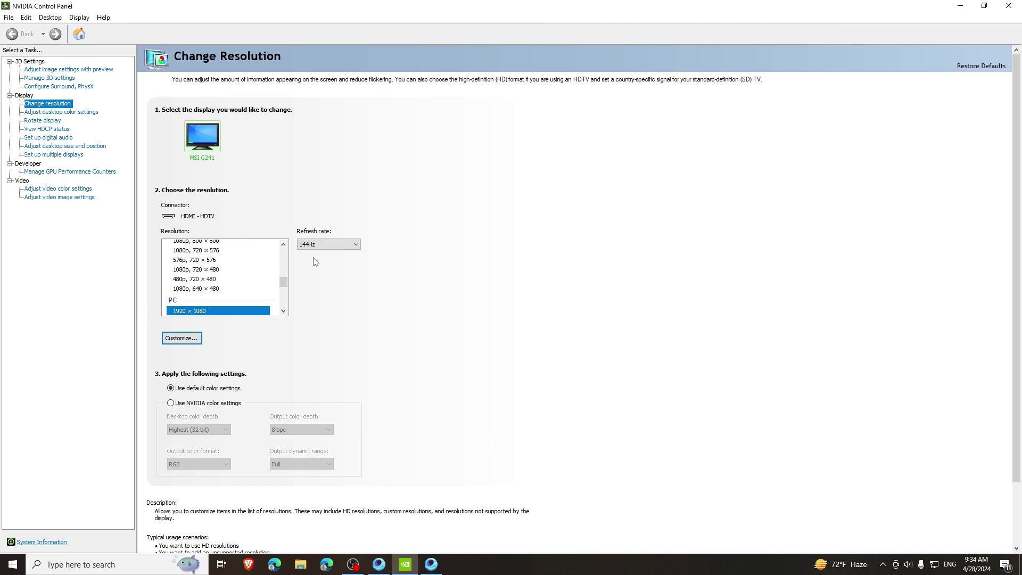
Step: Apply the custom 1280 × 1080 progressive resolution, keep the changed configuration, and open the desktop size and position settings
{"action": "left_click", "coordinate": [213, 275]}
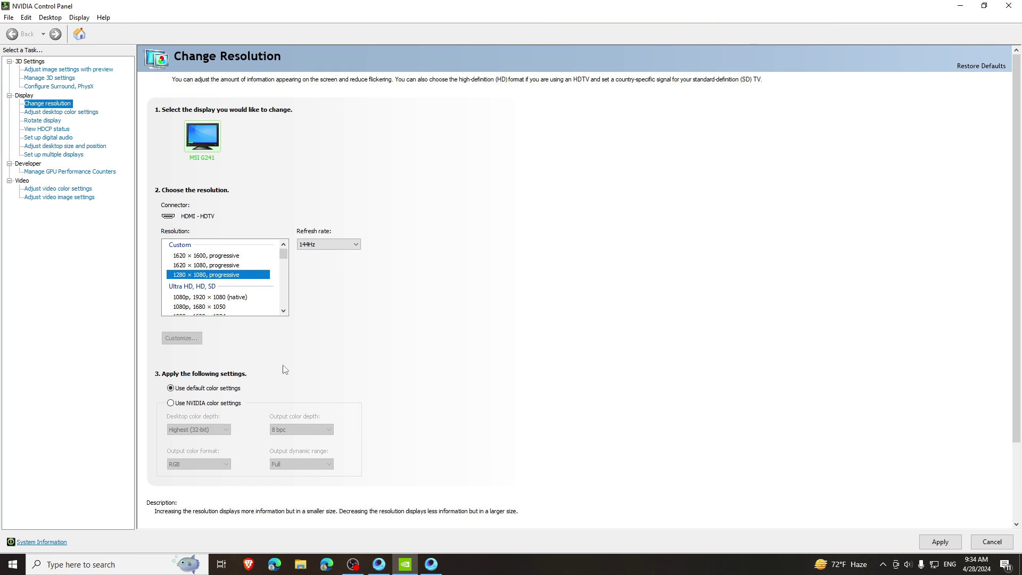
{"action": "left_click", "coordinate": [939, 541]}
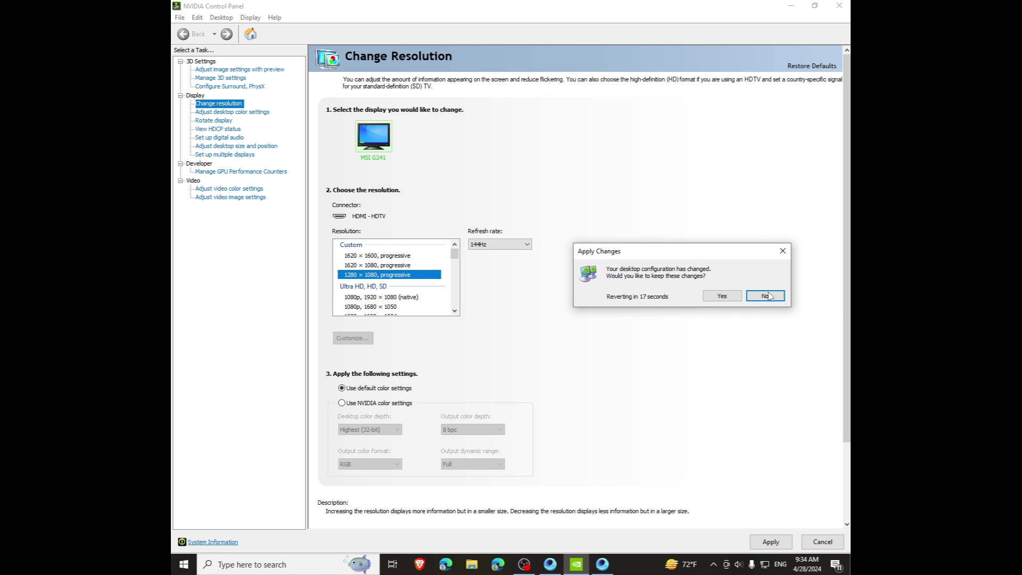
{"action": "left_click", "coordinate": [717, 294]}
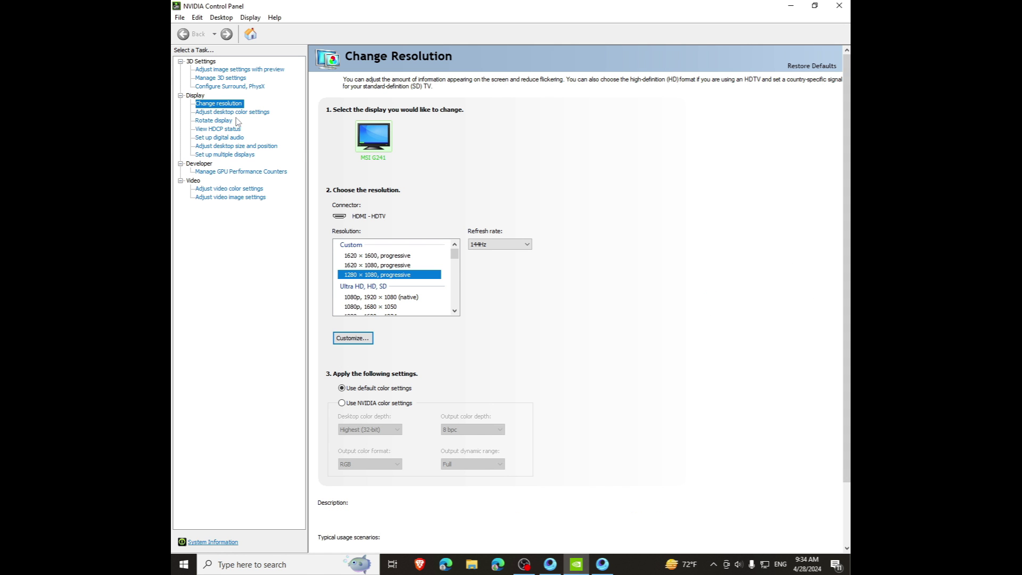
{"action": "left_click", "coordinate": [259, 146]}
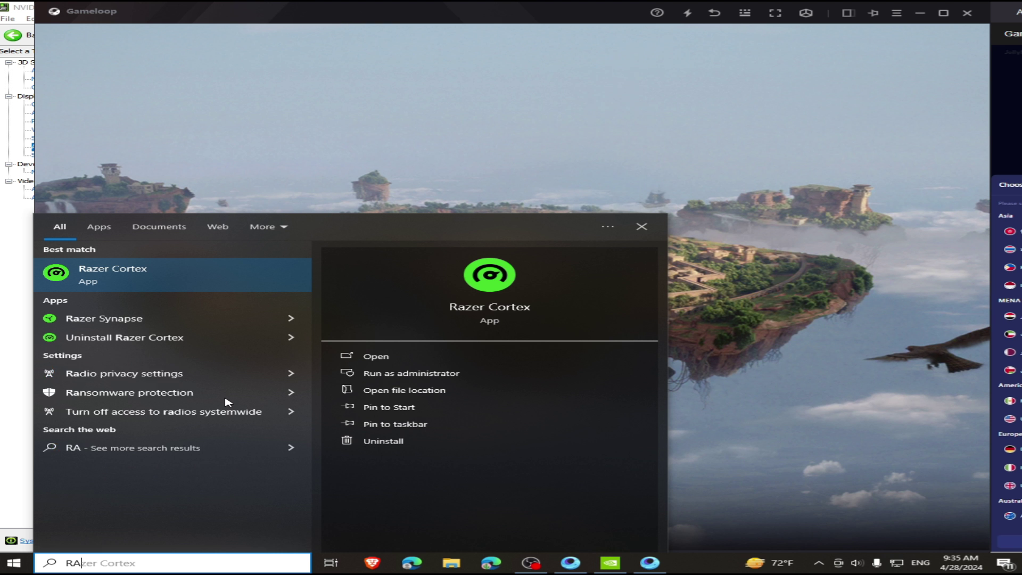
Step: Find and open Razer Cortex through a Windows search, and dismiss the memory cleanup notification in GameLoop
{"action": "type", "text": "ZER"}
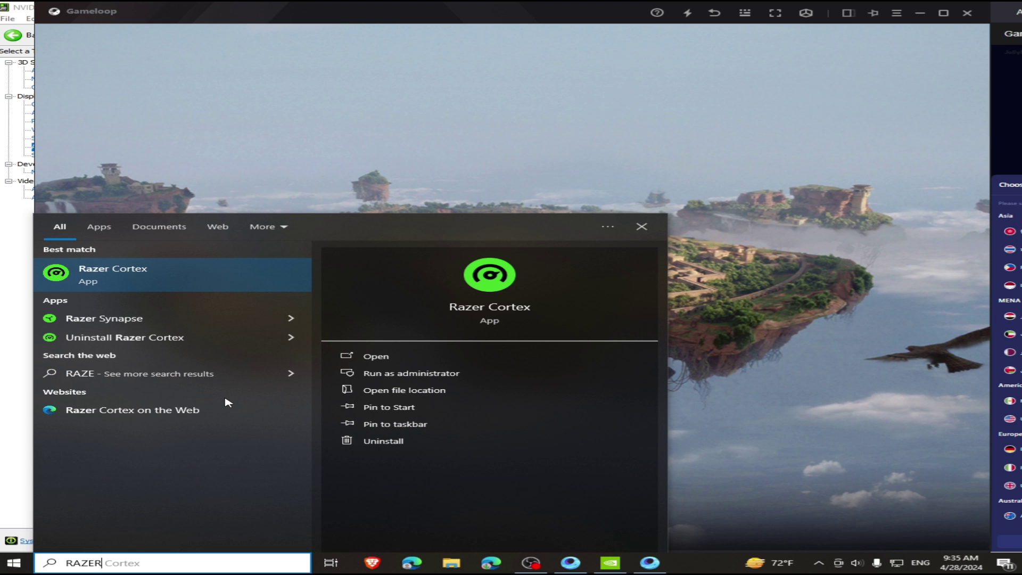
{"action": "left_click", "coordinate": [165, 285]}
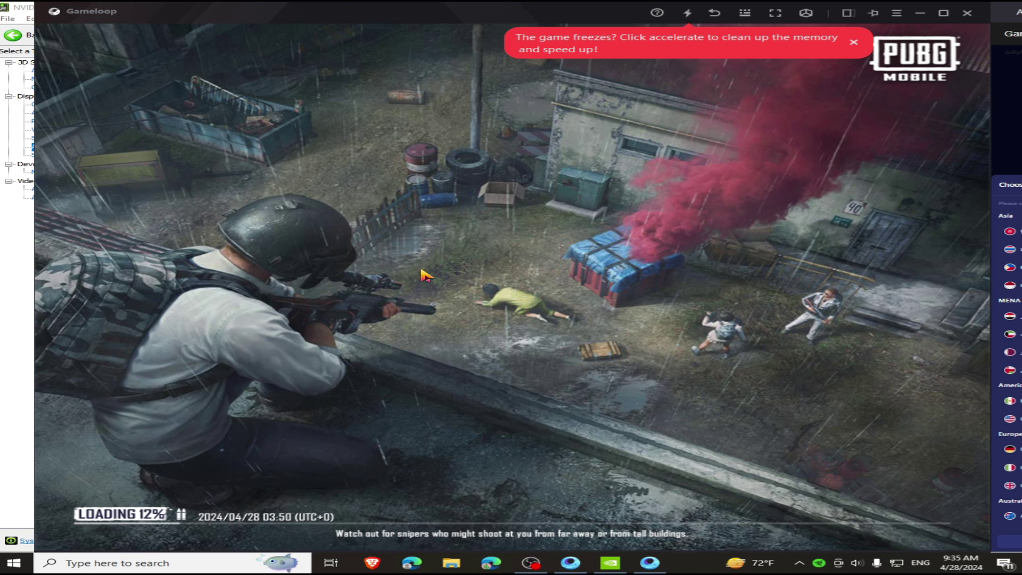
{"action": "left_click", "coordinate": [854, 43]}
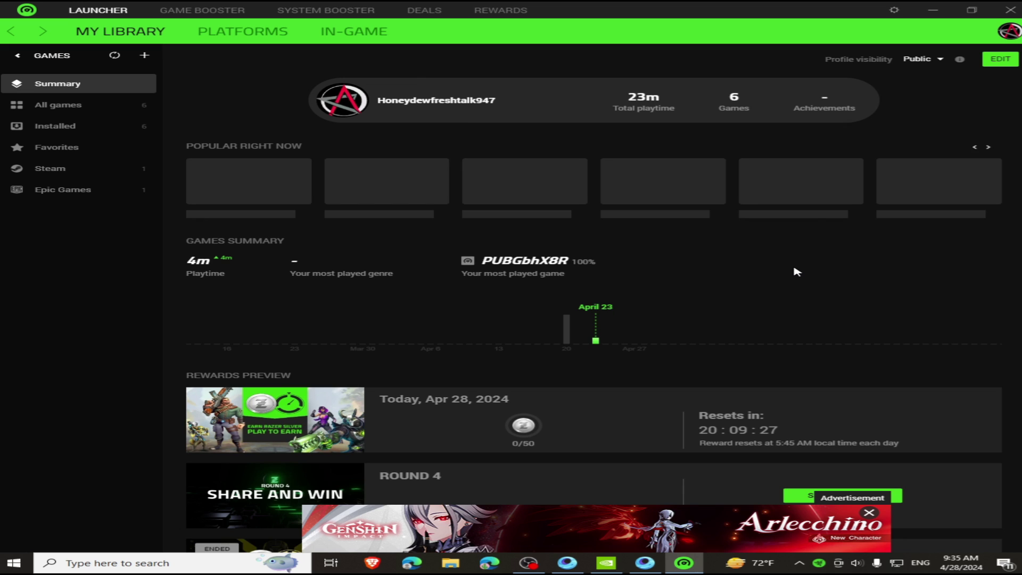
Step: Scan and clean the junk files in System Booster, run the Speed Up optimization, and close Razer Cortex
{"action": "left_click", "coordinate": [186, 15]}
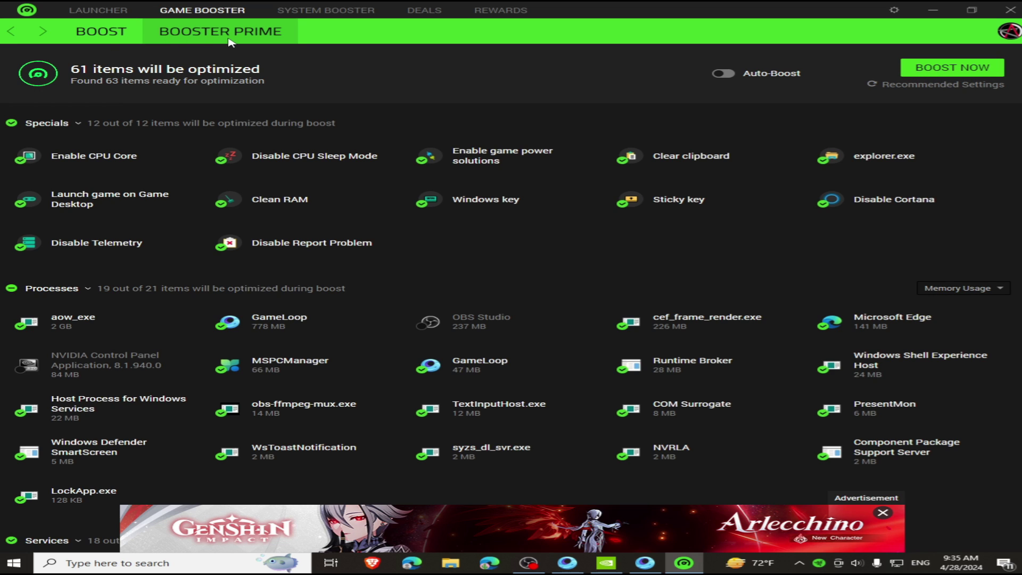
{"action": "left_click", "coordinate": [314, 12]}
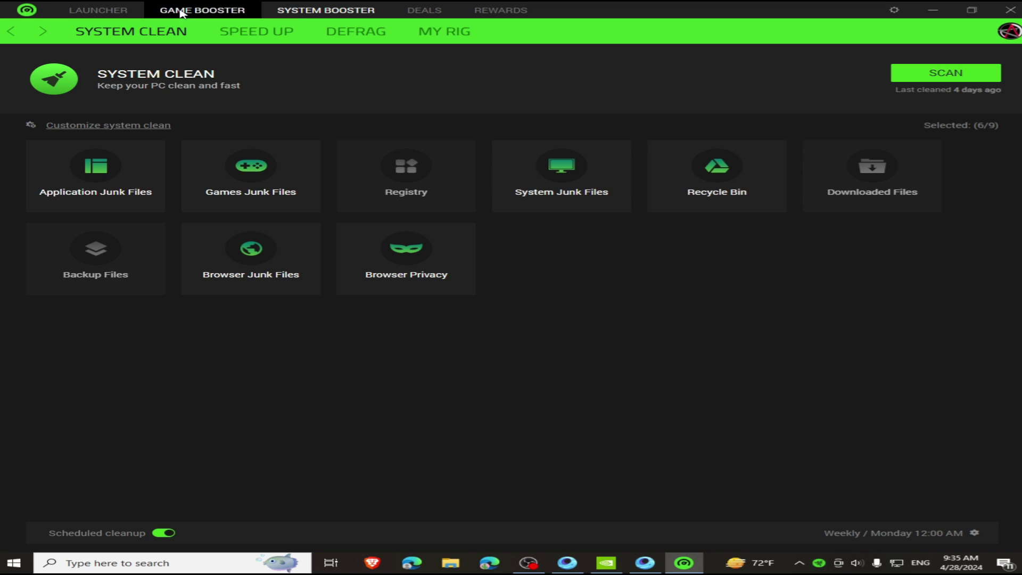
{"action": "left_click", "coordinate": [961, 78]}
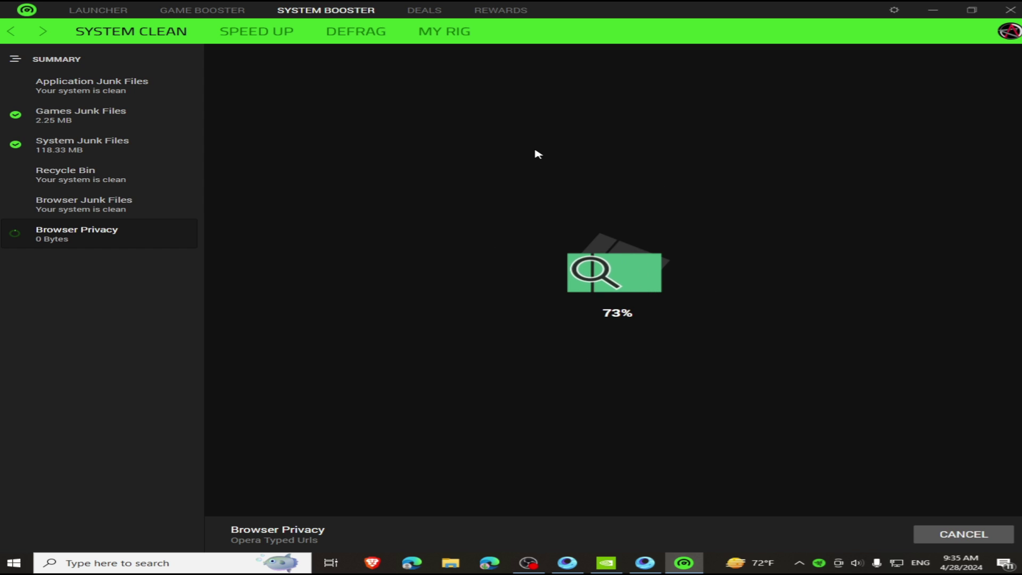
{"action": "left_click", "coordinate": [977, 530]}
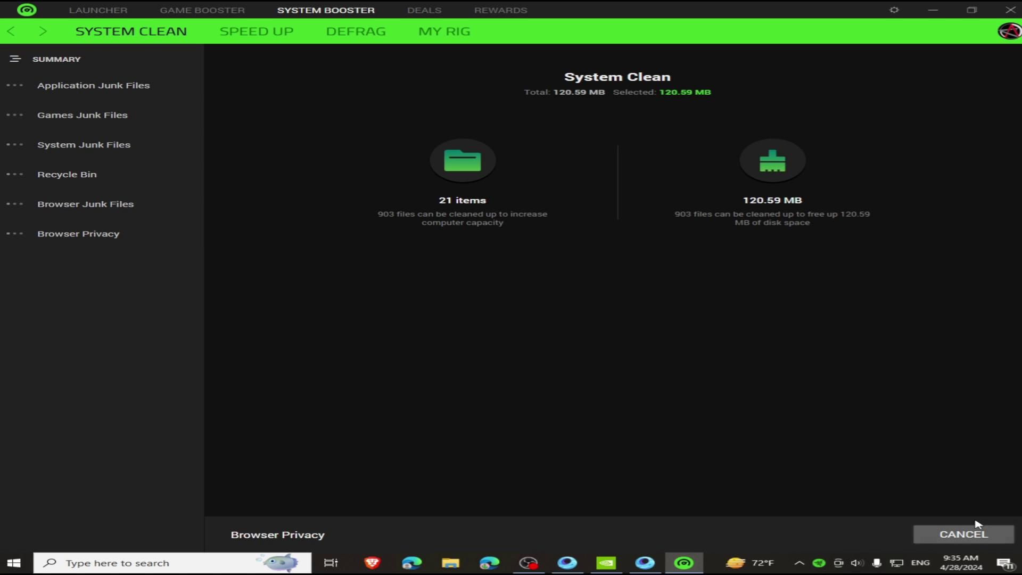
{"action": "left_click", "coordinate": [242, 33]}
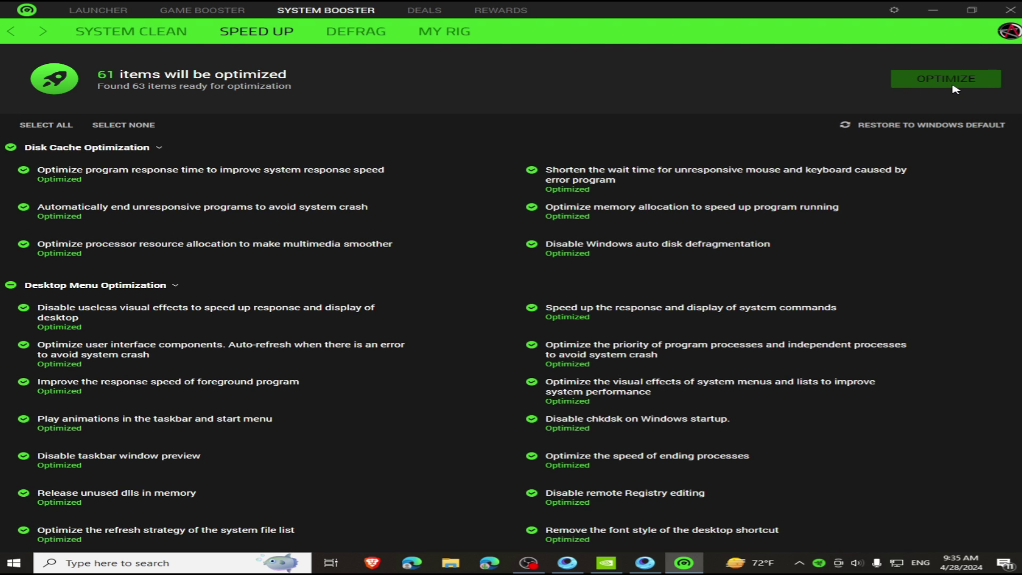
{"action": "left_click", "coordinate": [1017, 10]}
Step: Find and open PC Manager through a Windows search, and move its window toward the middle of the screen
{"action": "key", "text": "super"}
{"action": "type", "text": "PC MANAG"}
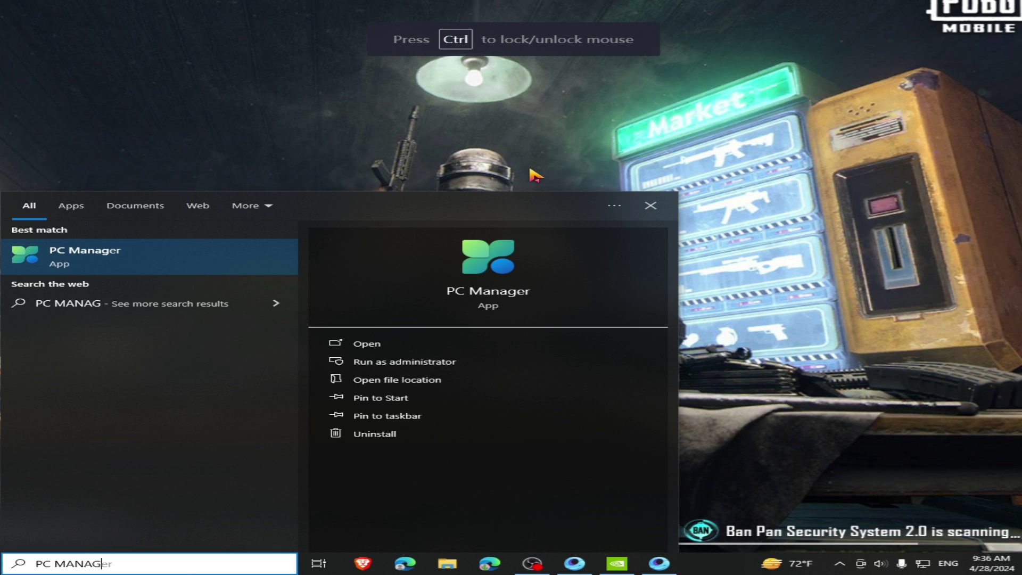
{"action": "type", "text": "ER"}
{"action": "key", "text": "Return"}
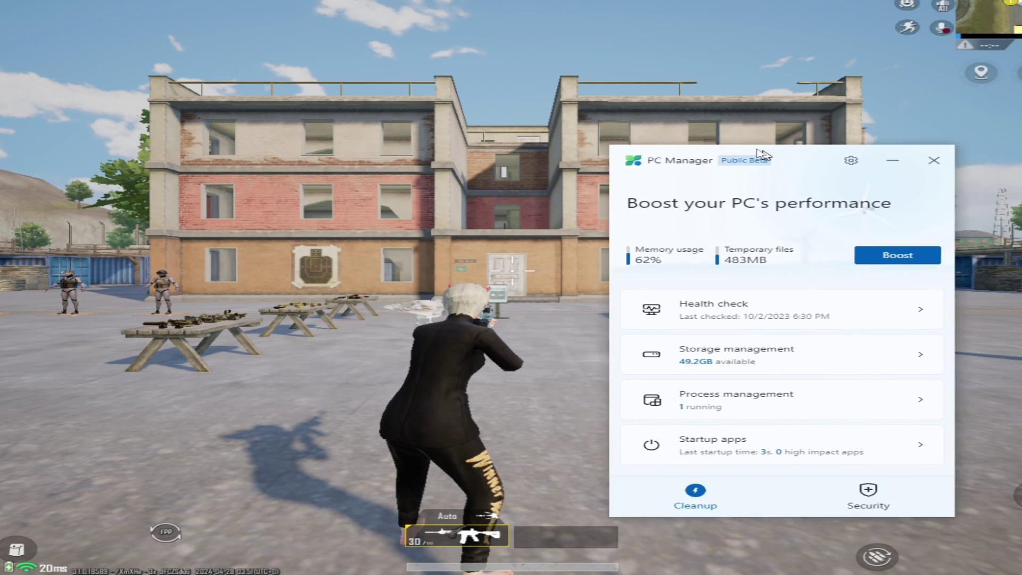
{"action": "left_click_drag", "start_coordinate": [759, 152], "coordinate": [574, 115]}
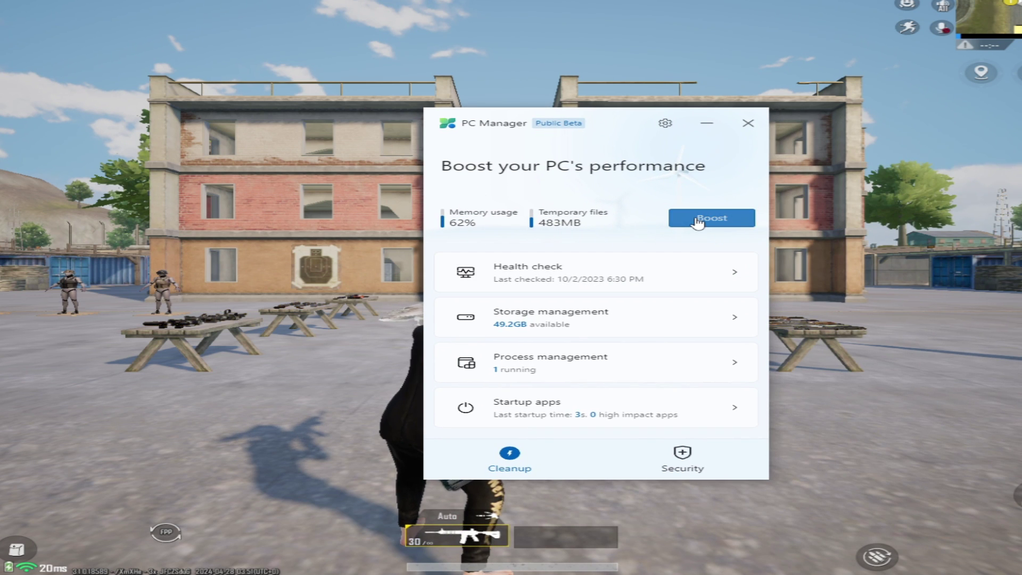
Step: Clean up all system, application cache and web cache items from storage management, including Edge temporary files, and return to the overview
{"action": "left_click", "coordinate": [612, 316]}
{"action": "left_click", "coordinate": [570, 223]}
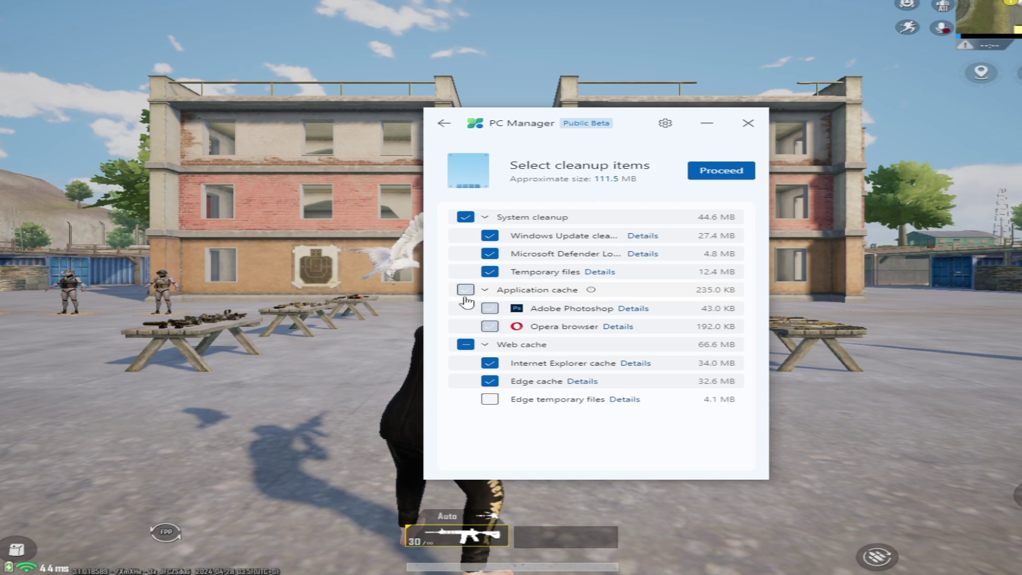
{"action": "left_click", "coordinate": [719, 177]}
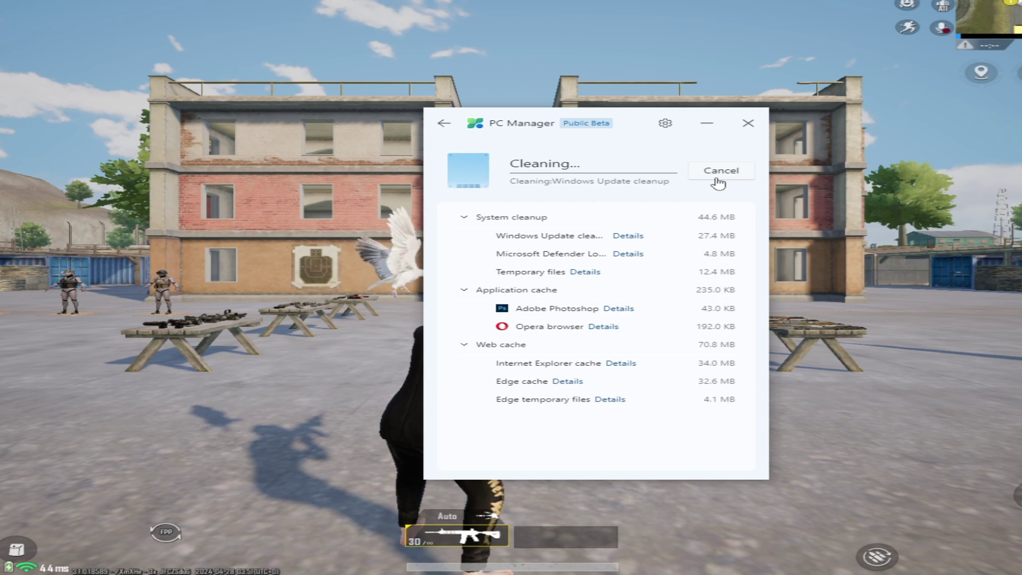
{"action": "left_click", "coordinate": [707, 179]}
{"action": "left_click", "coordinate": [444, 123]}
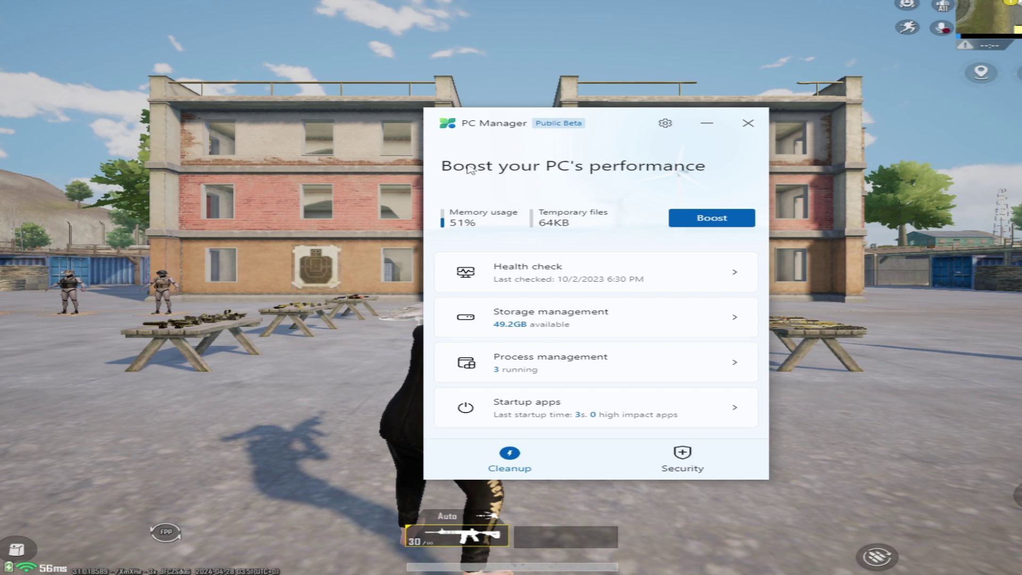
Step: End the Microsoft Edge process in PC Manager's process management and confirm ending it
{"action": "left_click", "coordinate": [538, 358]}
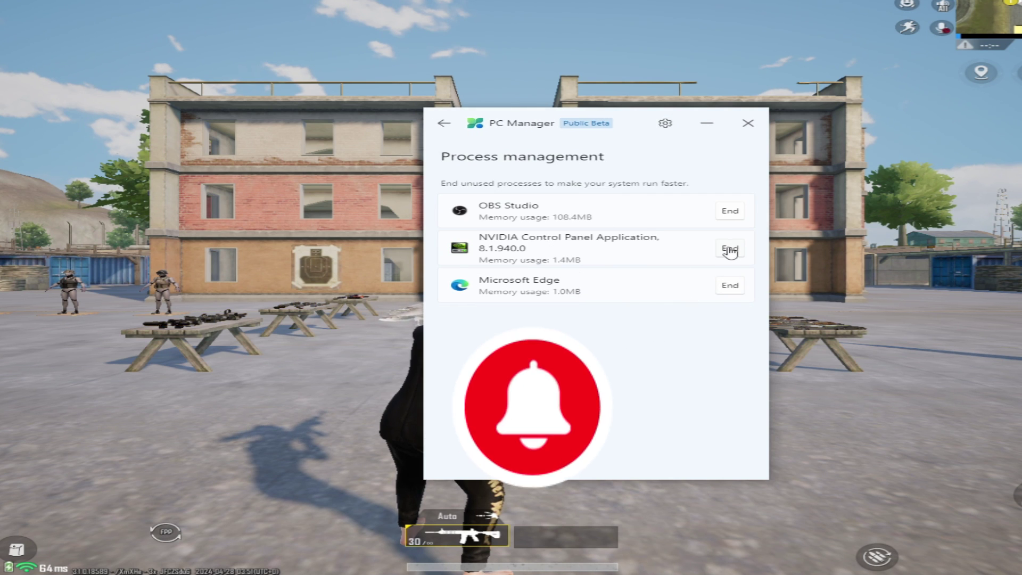
{"action": "left_click", "coordinate": [728, 284]}
{"action": "left_click", "coordinate": [534, 327]}
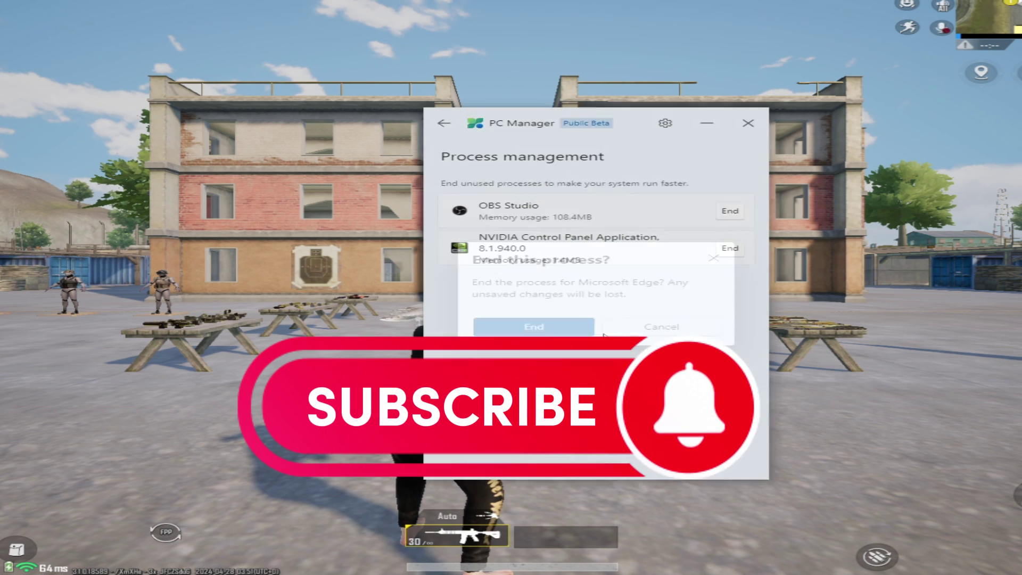